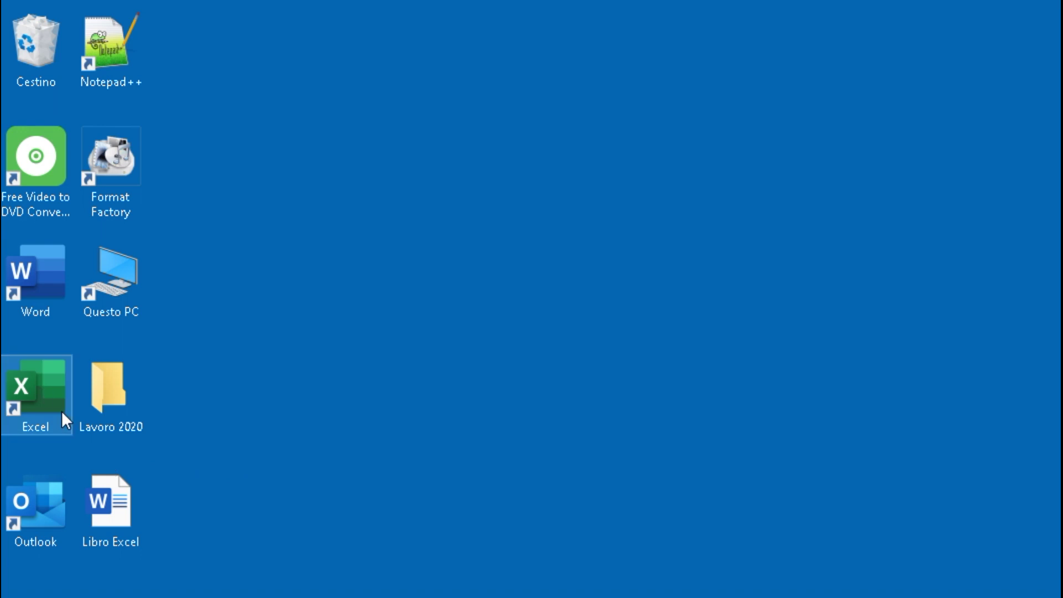
# - Move the Excel desktop shortcut away and back, then launch Excel from the Start menu
pyautogui.moveTo(61, 411); pyautogui.dragTo(520, 361)
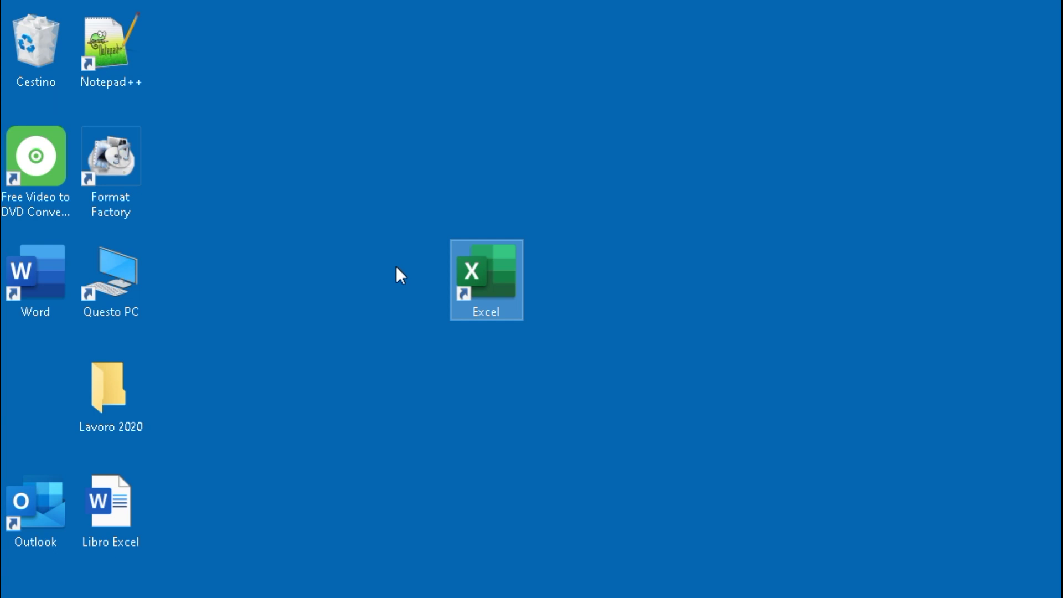
pyautogui.moveTo(379, 323)
pyautogui.mouseDown()
pyautogui.moveTo(35, 391)
pyautogui.moveTo(53, 389)
pyautogui.mouseUp()
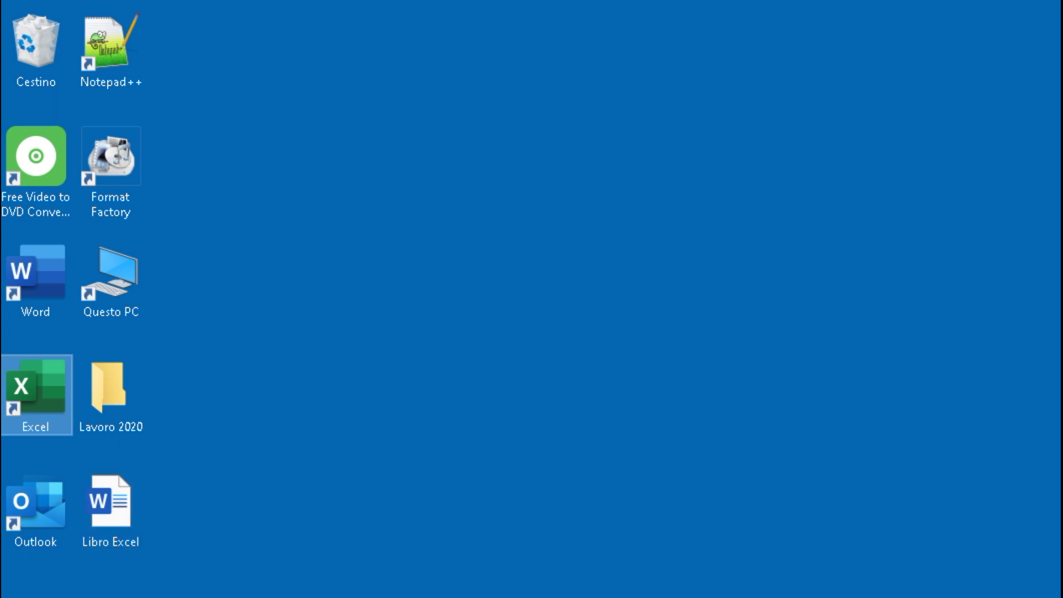
pyautogui.press('super')
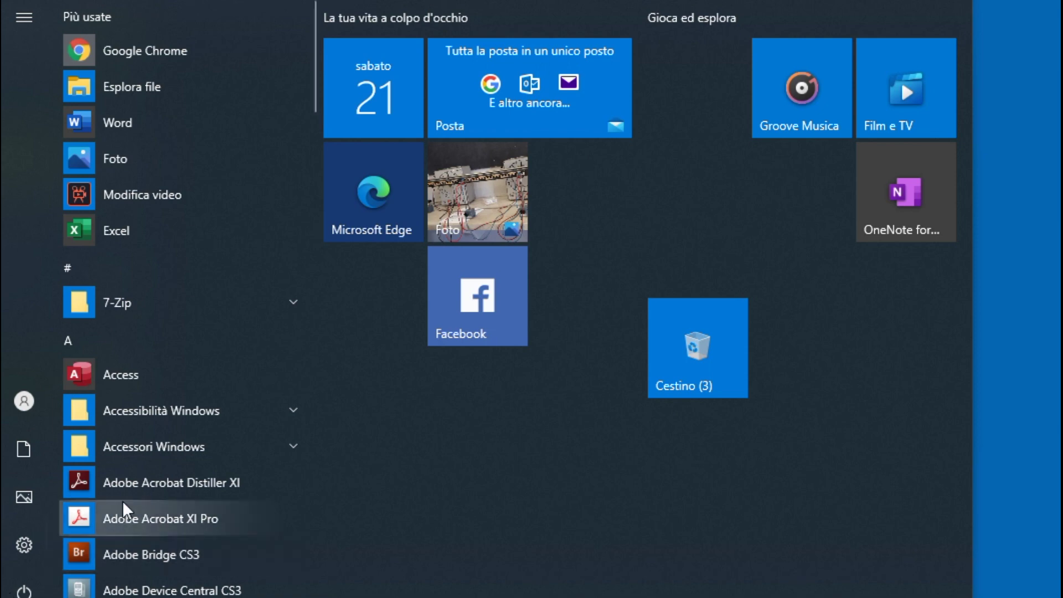
pyautogui.click(83, 227)
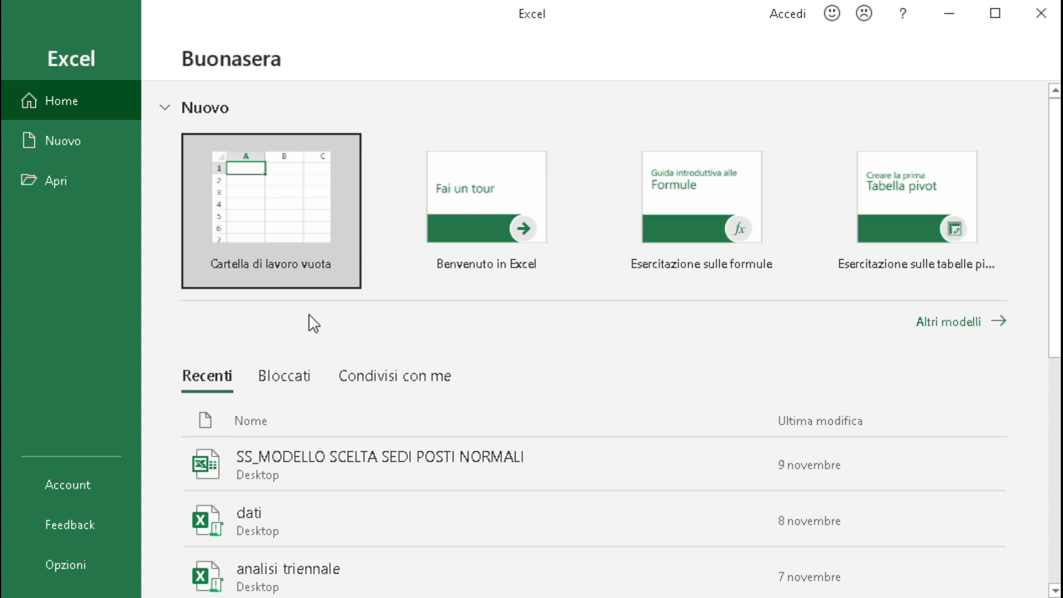
# - Create a new blank workbook, Cartel1, from the Excel start page
pyautogui.click(290, 224)
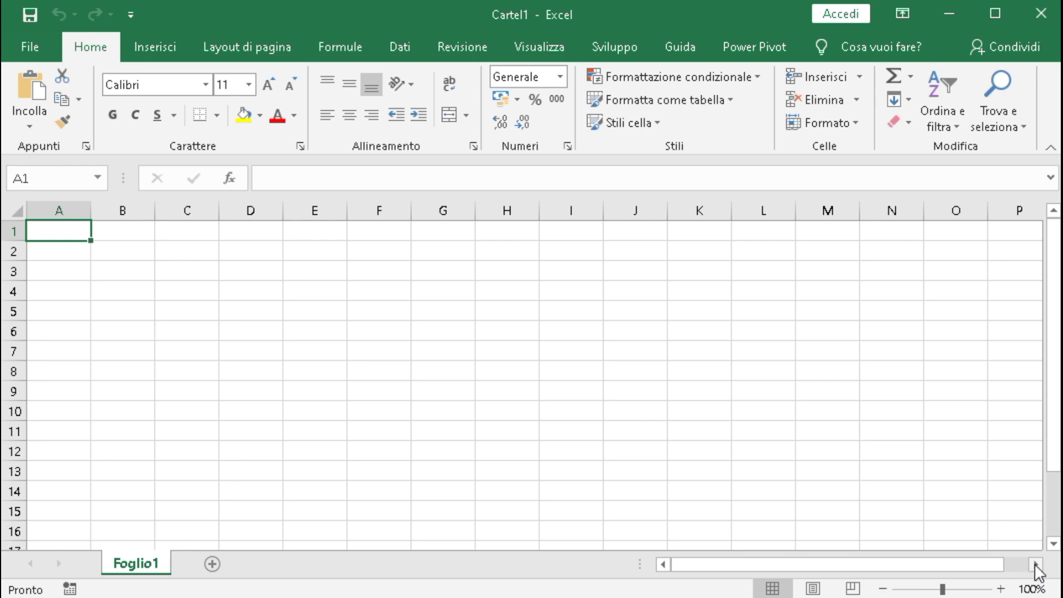
# - Scroll Foglio1 right until column P is first and make P1 the active cell
pyautogui.click(1034, 565)
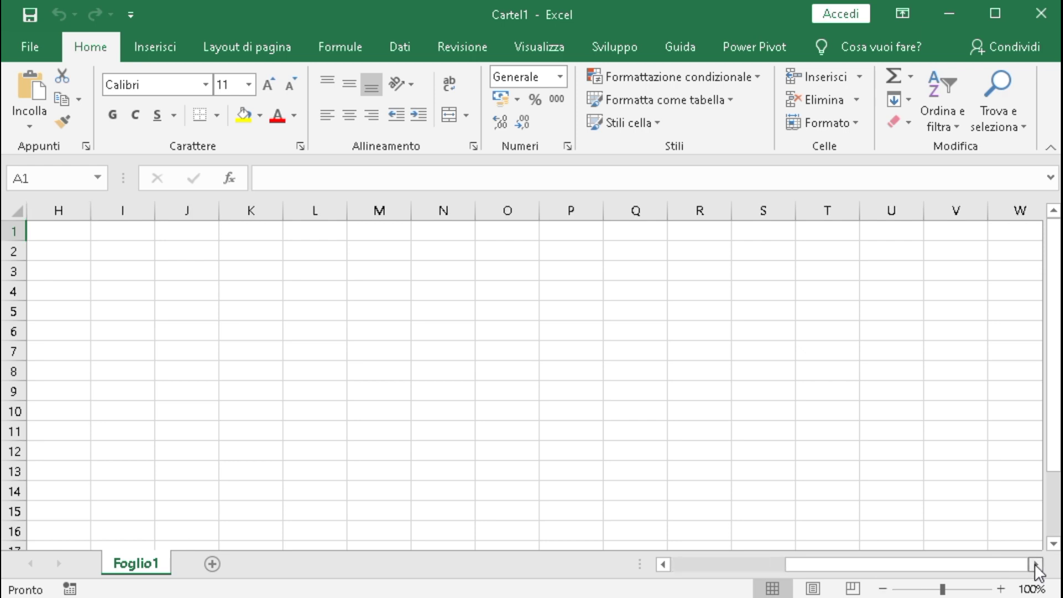
pyautogui.click(1034, 564)
pyautogui.click(1034, 564)
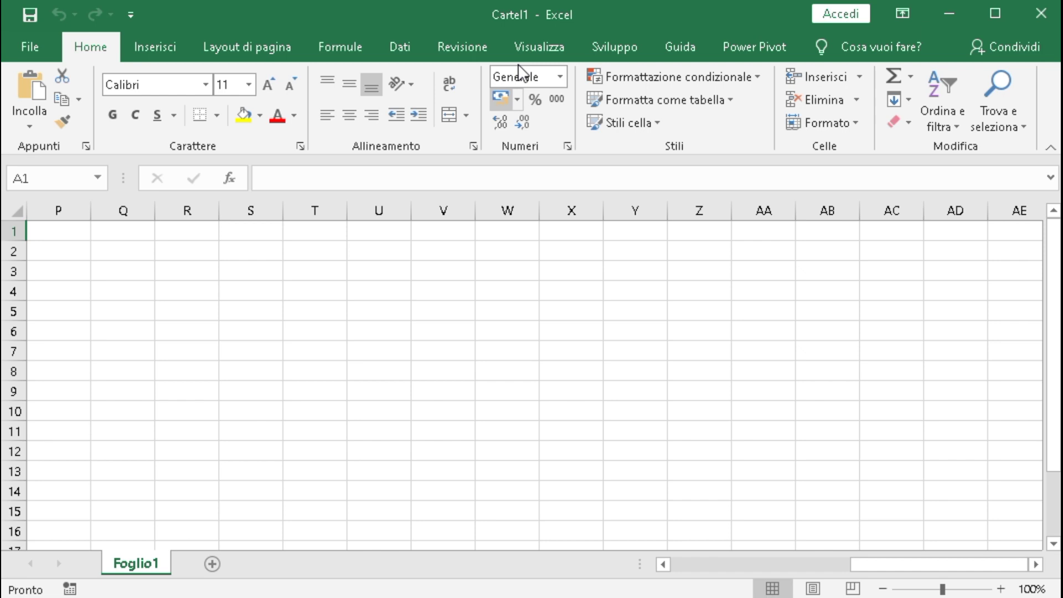
pyautogui.press('Right')
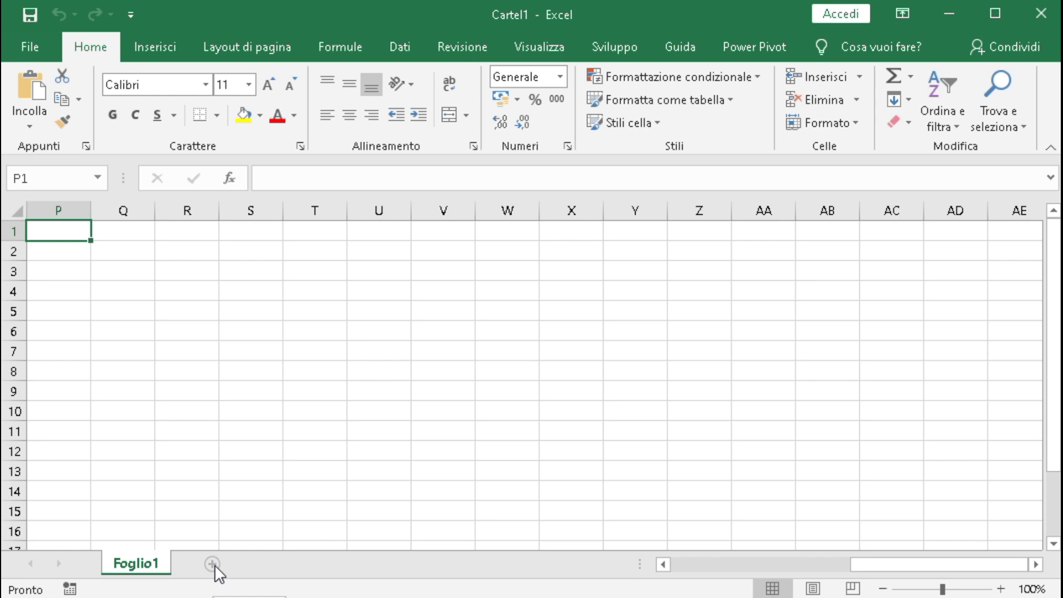
# - Add a new sheet Foglio2, switch to Foglio1, then back to Foglio2
pyautogui.click(213, 564)
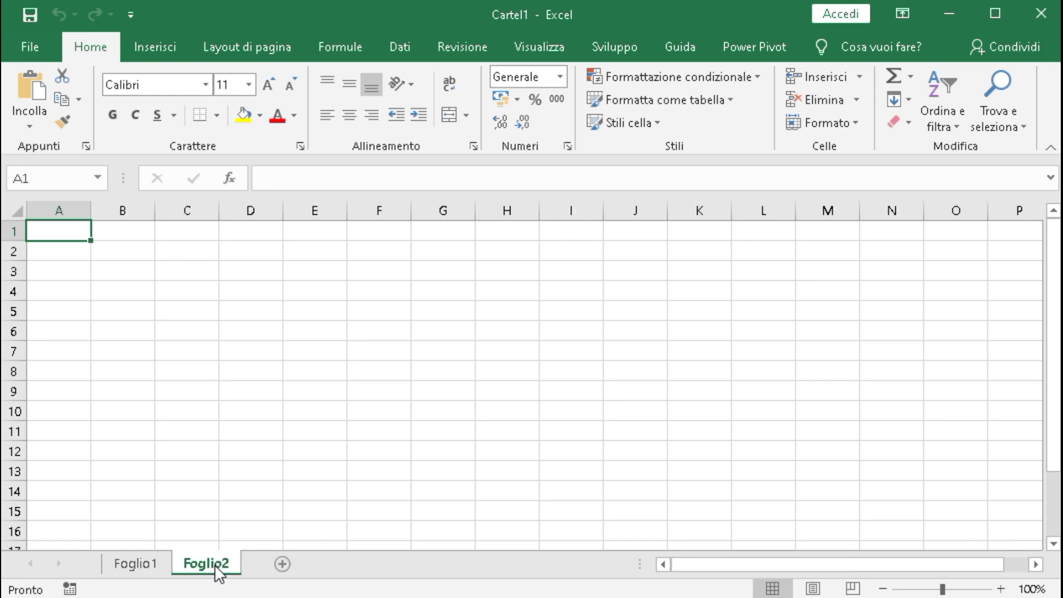
pyautogui.click(154, 561)
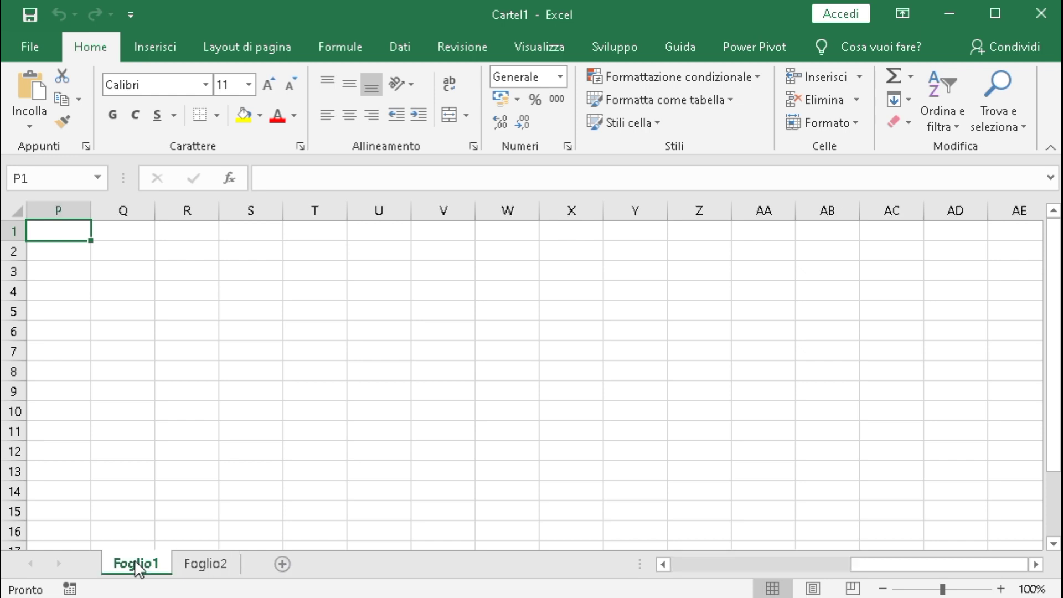
pyautogui.click(211, 564)
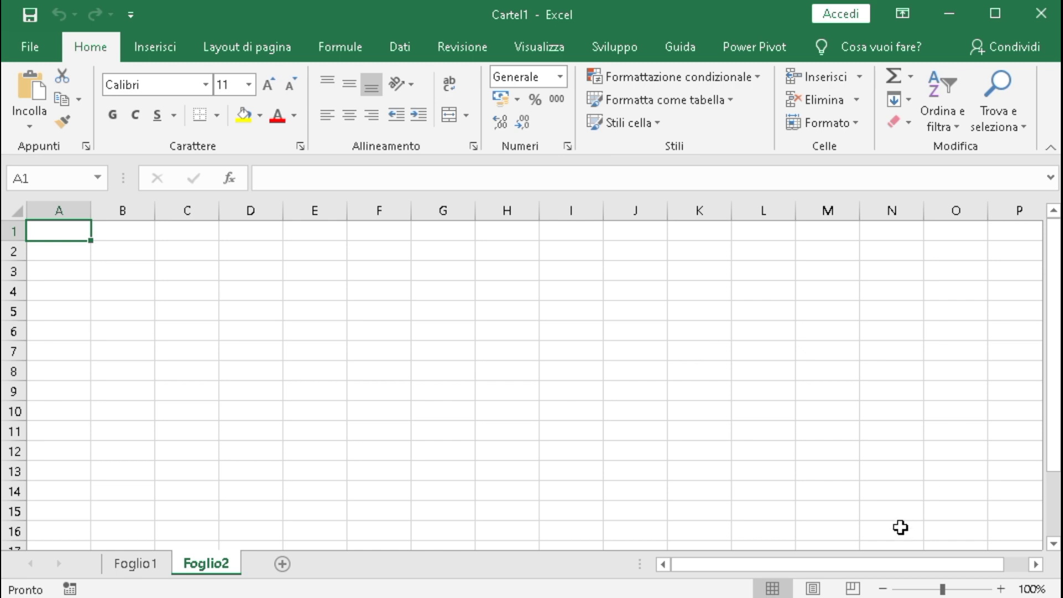
# - Zoom Foglio2 to about 160%, then return to Foglio1 and zoom it to 140%
pyautogui.click(1001, 590)
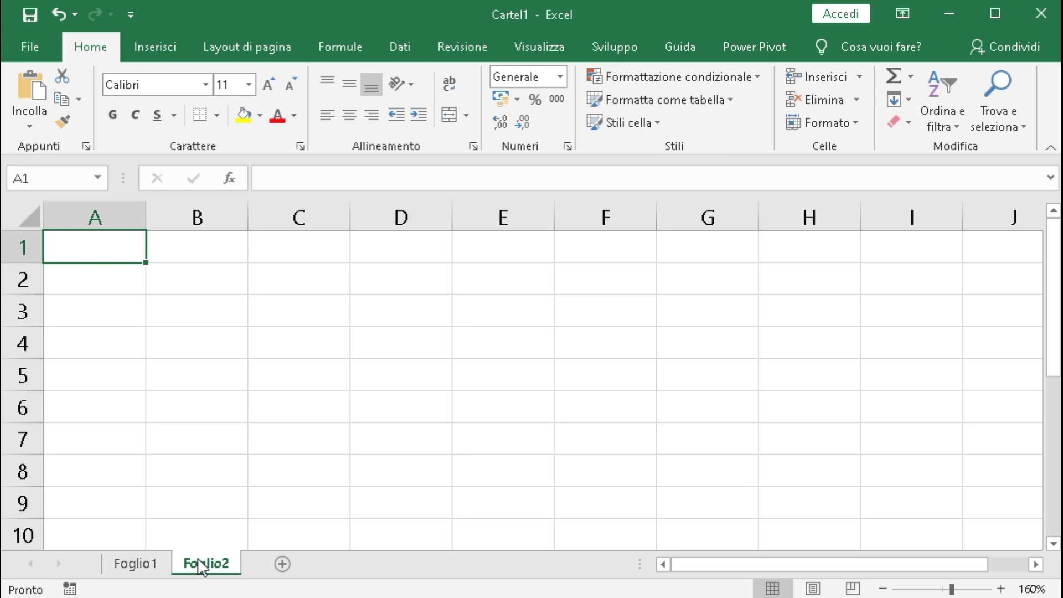
pyautogui.click(137, 561)
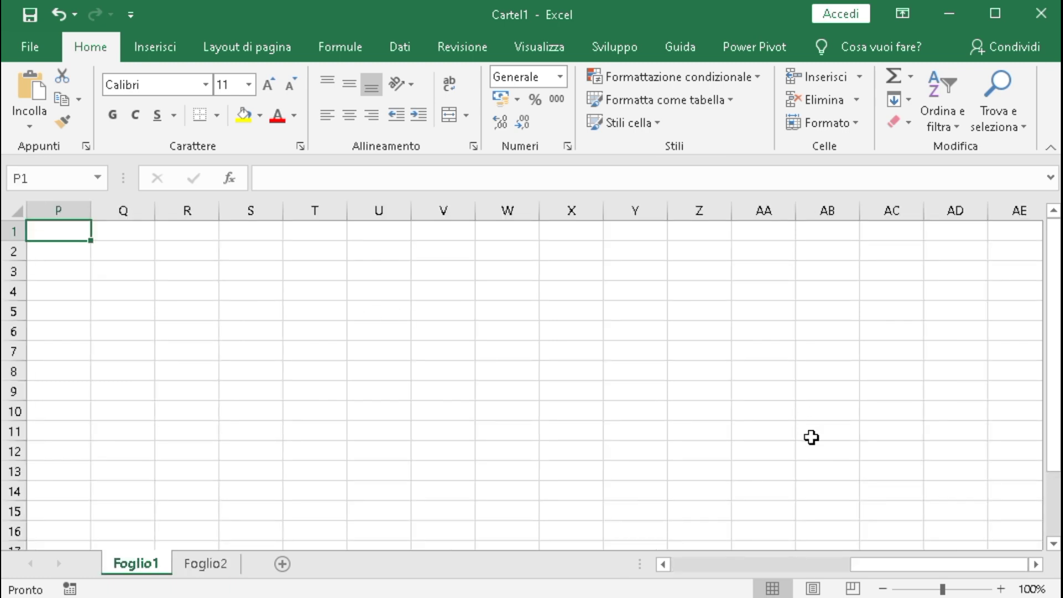
pyautogui.click(1000, 588)
pyautogui.click(1001, 588)
pyautogui.click(1000, 588)
pyautogui.click(1000, 589)
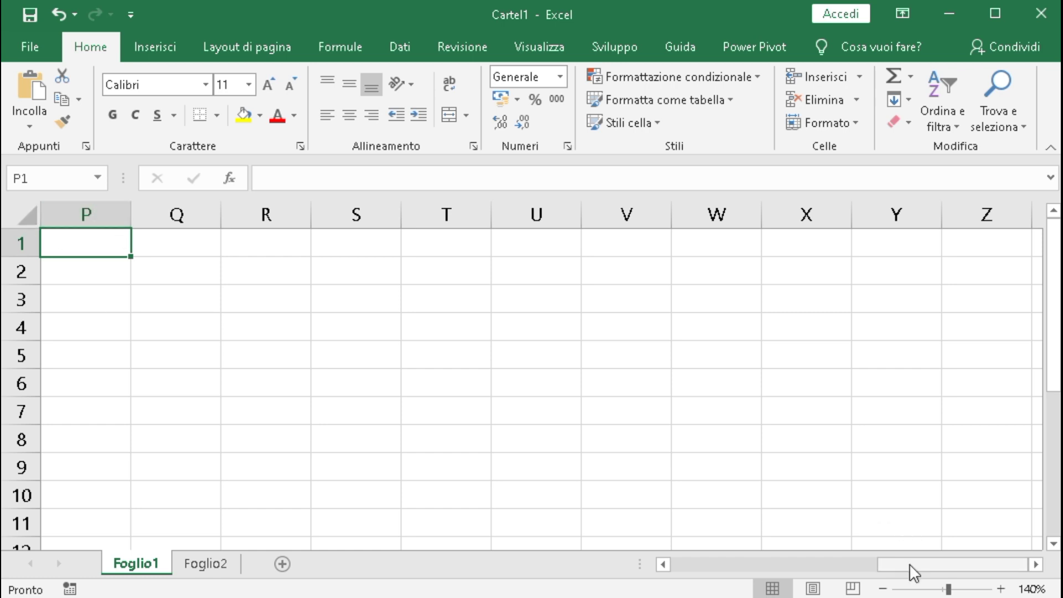
# - Scroll Foglio1 back to column A and select cell A1, then D2
pyautogui.moveTo(910, 565); pyautogui.dragTo(910, 565)
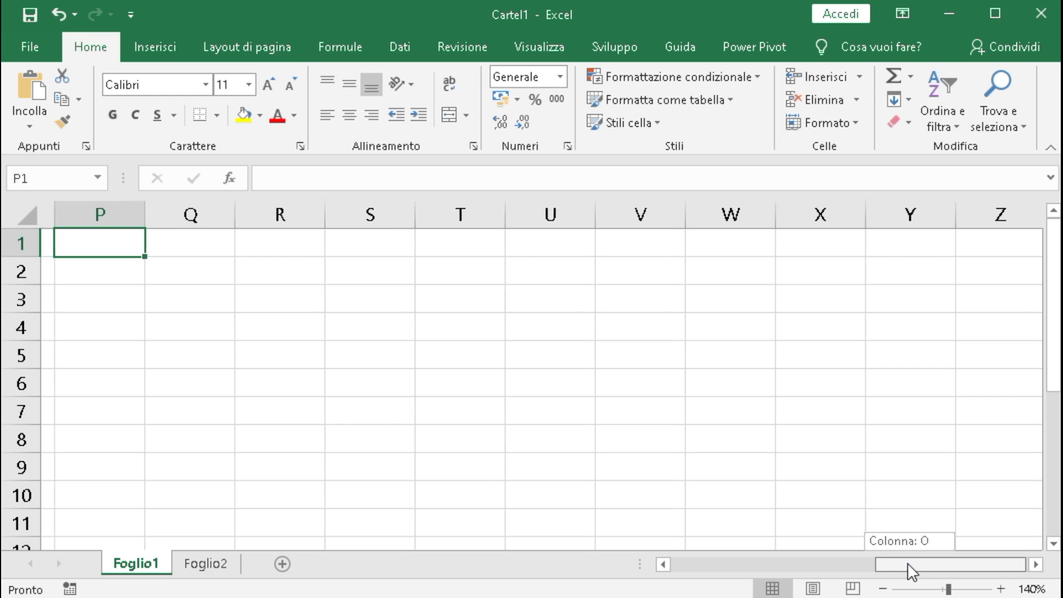
pyautogui.moveTo(909, 563); pyautogui.dragTo(682, 563)
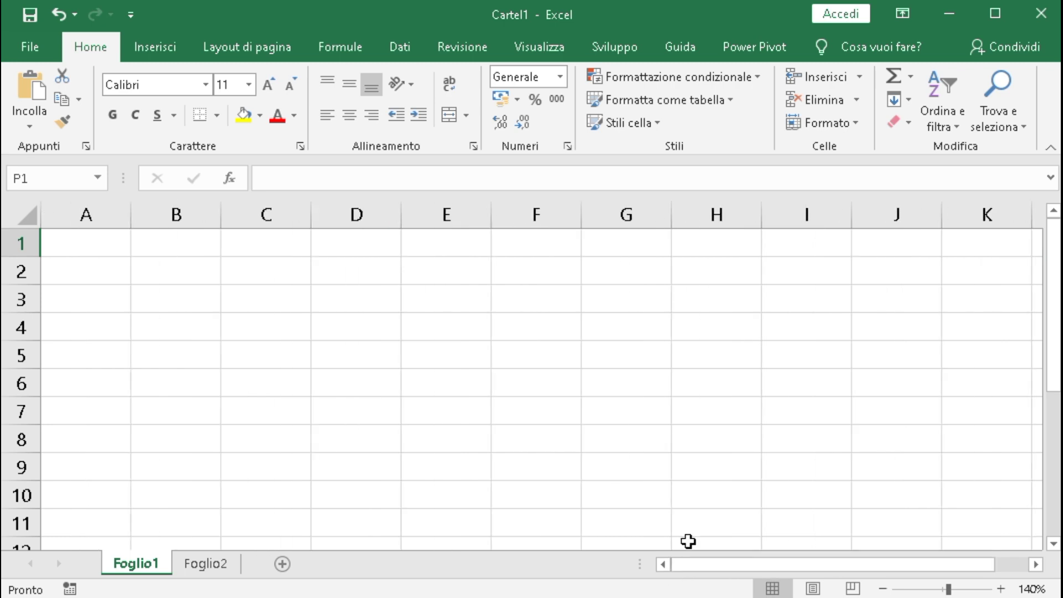
pyautogui.click(88, 243)
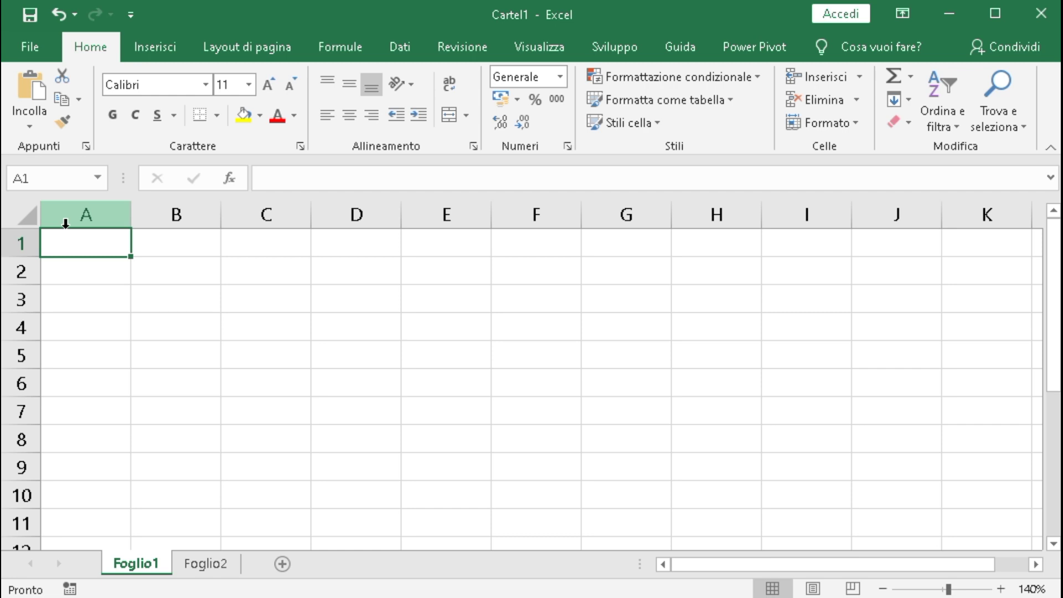
pyautogui.click(370, 269)
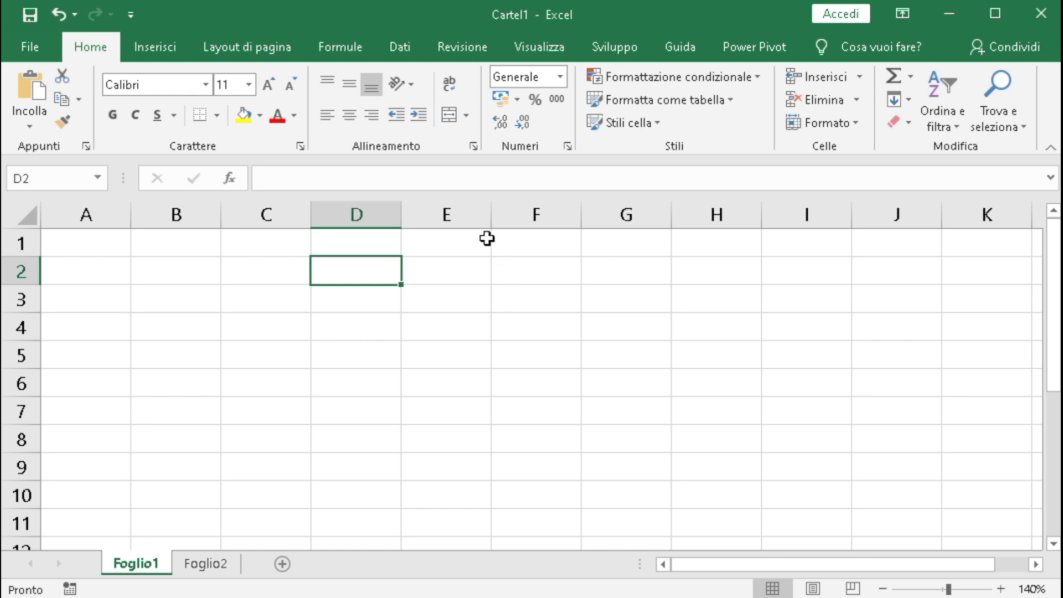
# - Select C4, jump to F5 via the Name Box, then type 'pippo' into A1
pyautogui.click(261, 327)
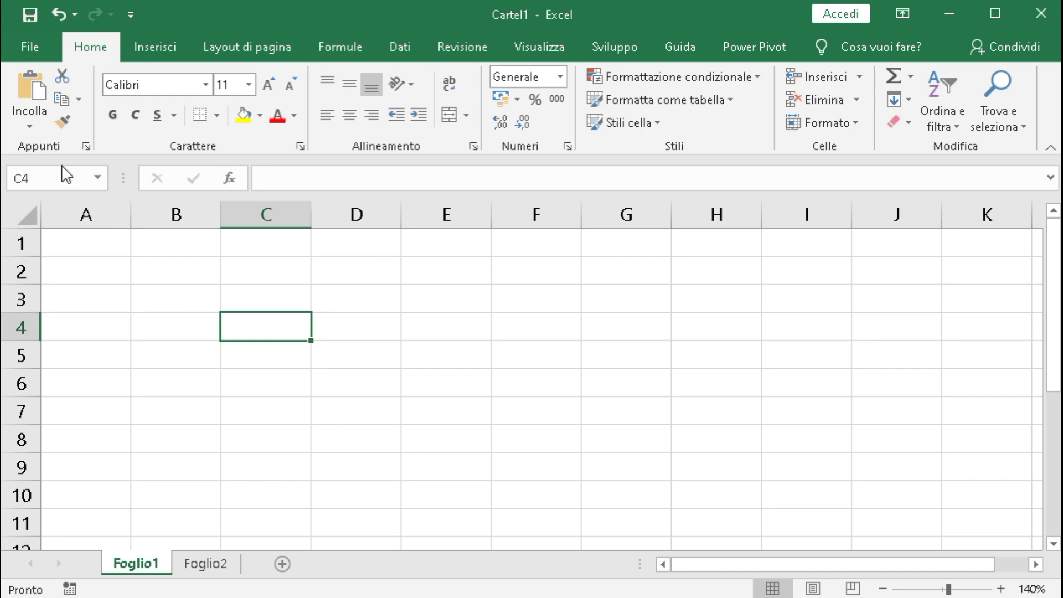
pyautogui.click(39, 178)
pyautogui.write('f')
pyautogui.write('5')
pyautogui.press('Return')
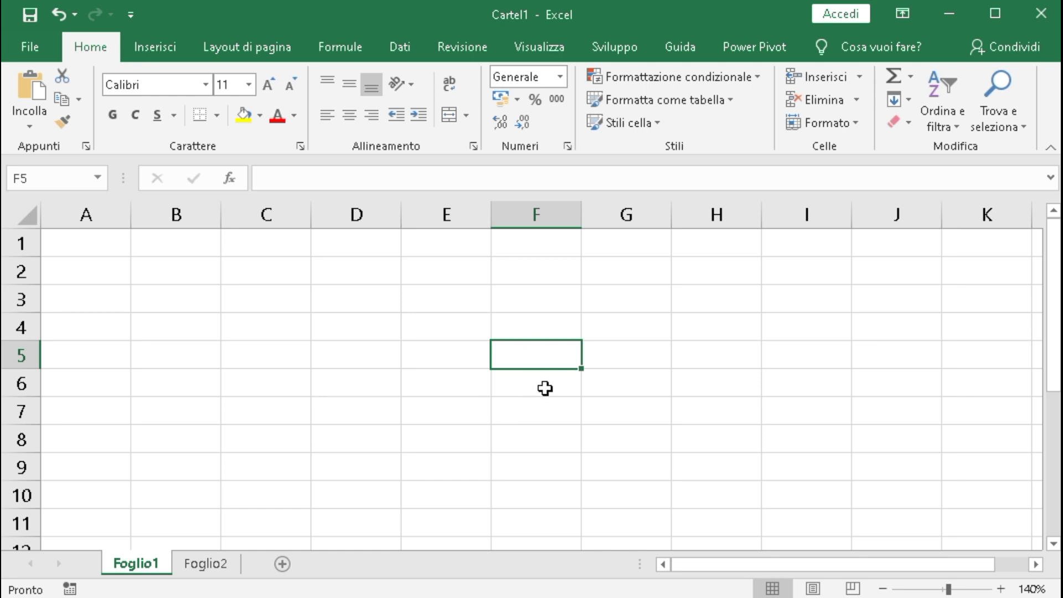
pyautogui.click(93, 245)
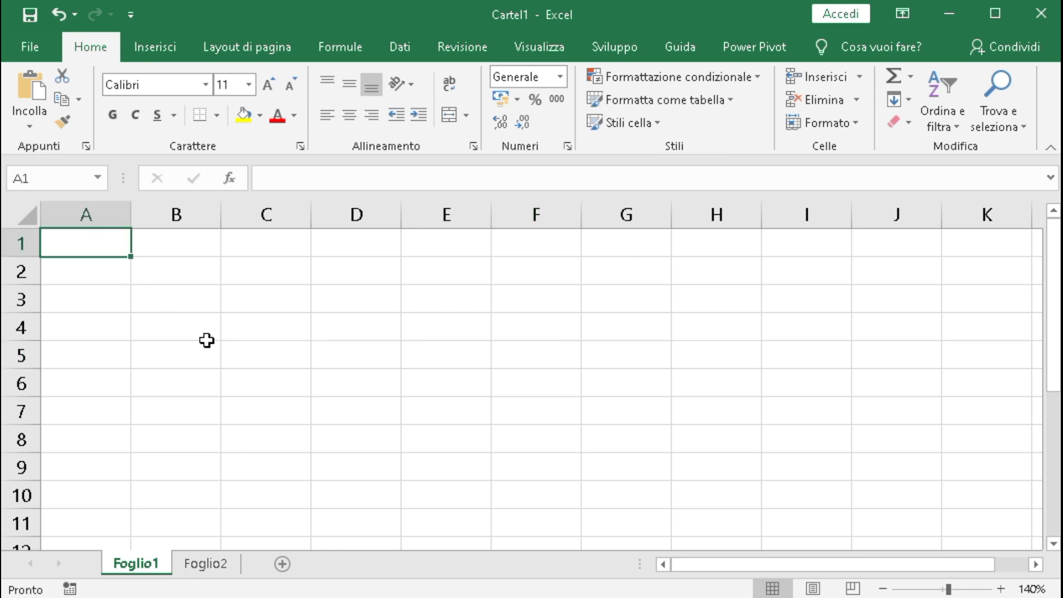
pyautogui.write('pippo')
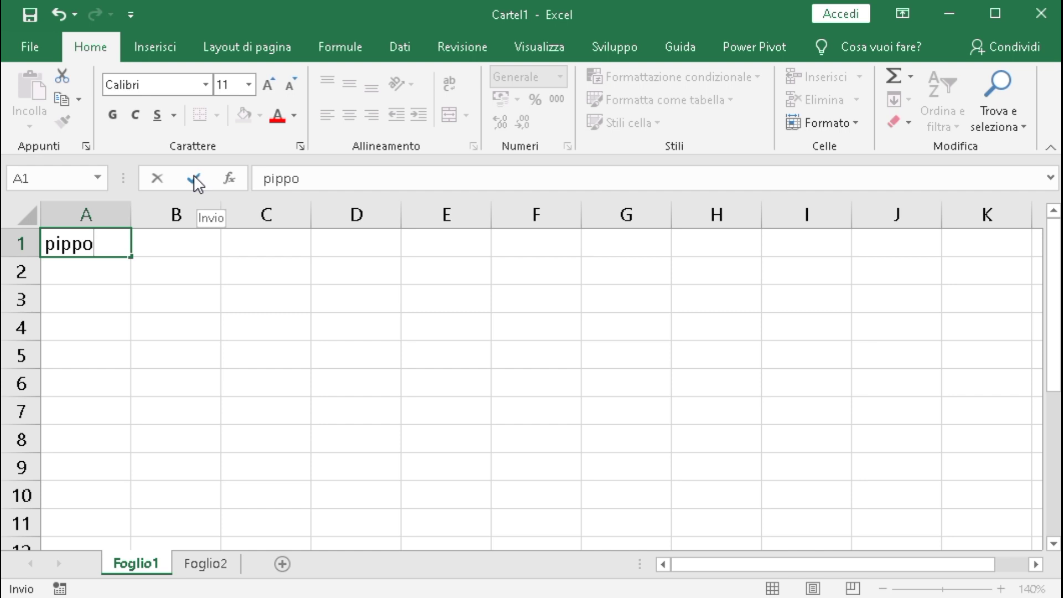
# - Confirm 'pippo' in A1 with the formula-bar check mark and reopen A1 for editing
pyautogui.click(195, 180)
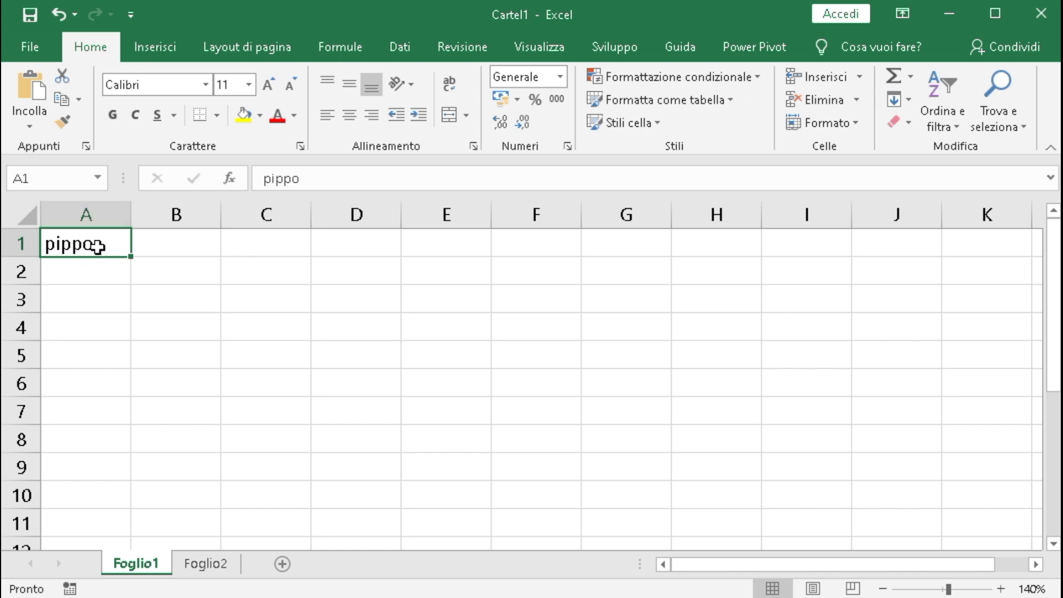
pyautogui.doubleClick(101, 243)
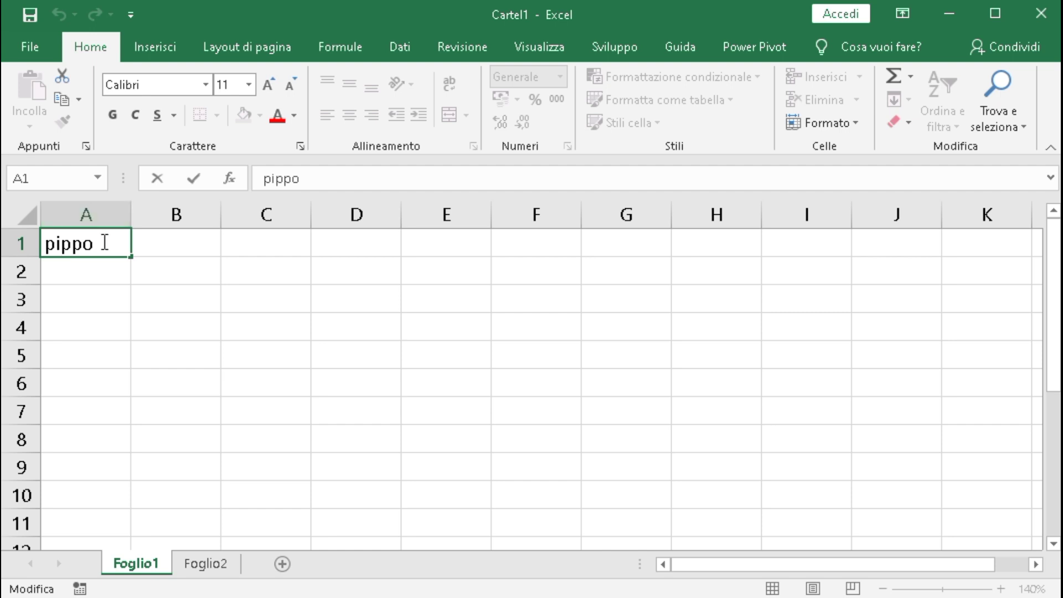
# - Change the lowercase 'p' in A1 to a capital so it reads 'Pippo', then reselect A1
pyautogui.press('Left')
pyautogui.press('Left')
pyautogui.press('Left')
pyautogui.press('Left')
pyautogui.press('BackSpace')
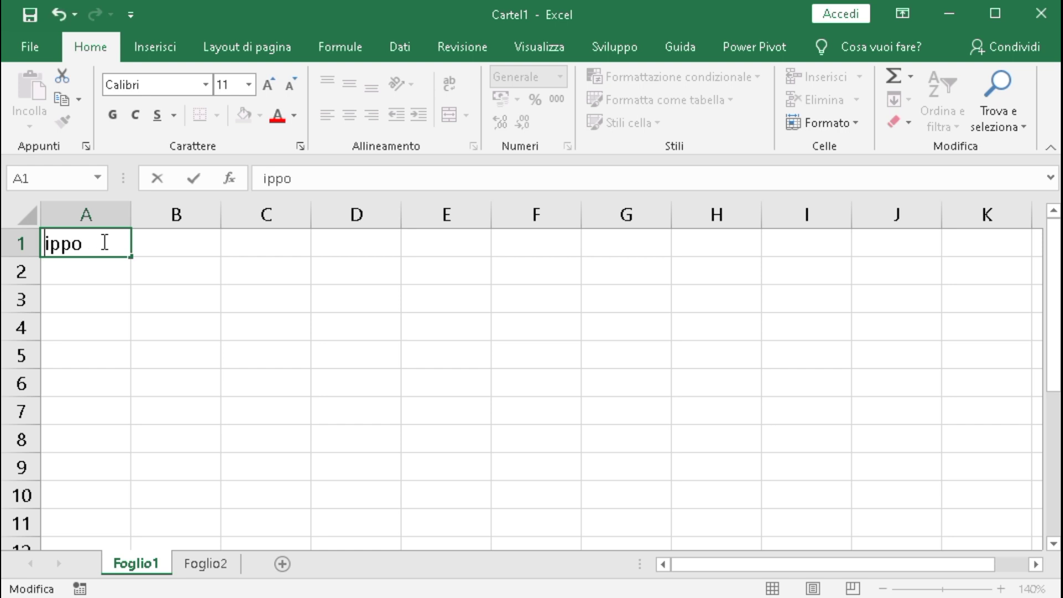
pyautogui.write('P')
pyautogui.press('Return')
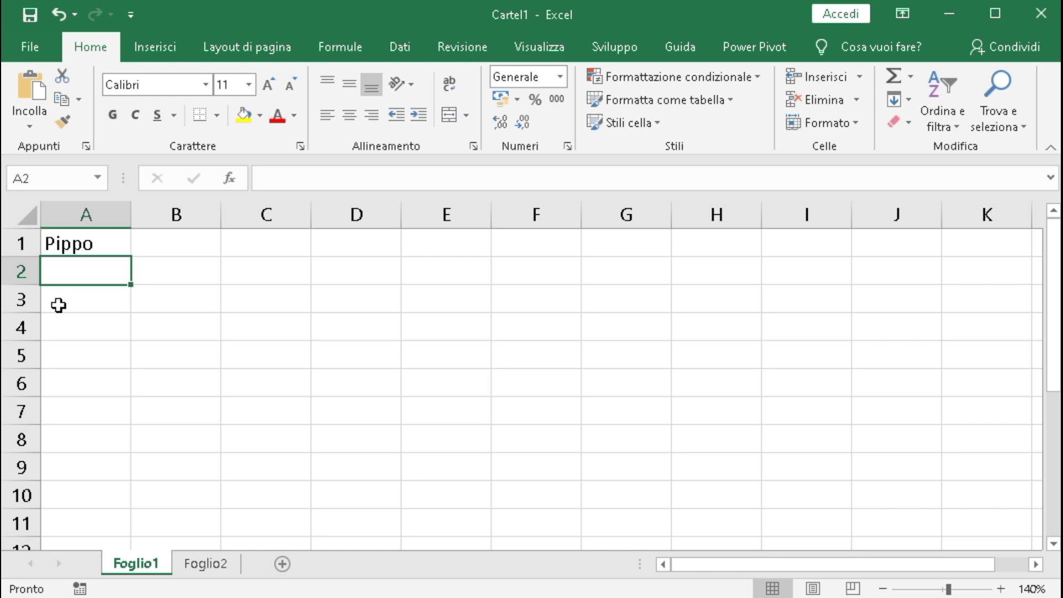
pyautogui.click(99, 244)
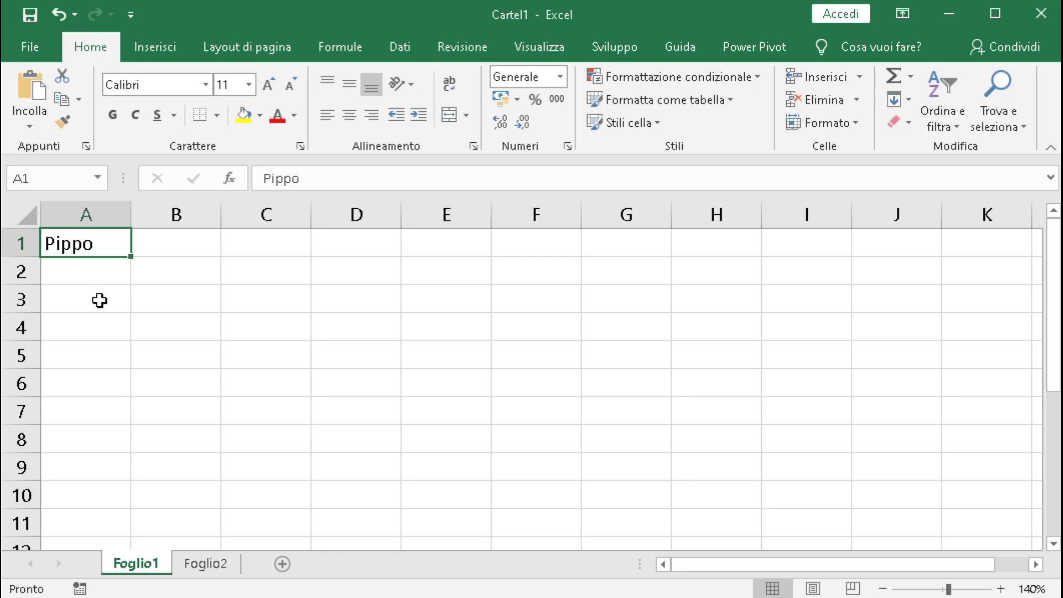
# - Overwrite A1 with 'Pluto', confirm it, and reselect the cell
pyautogui.write('Pluto')
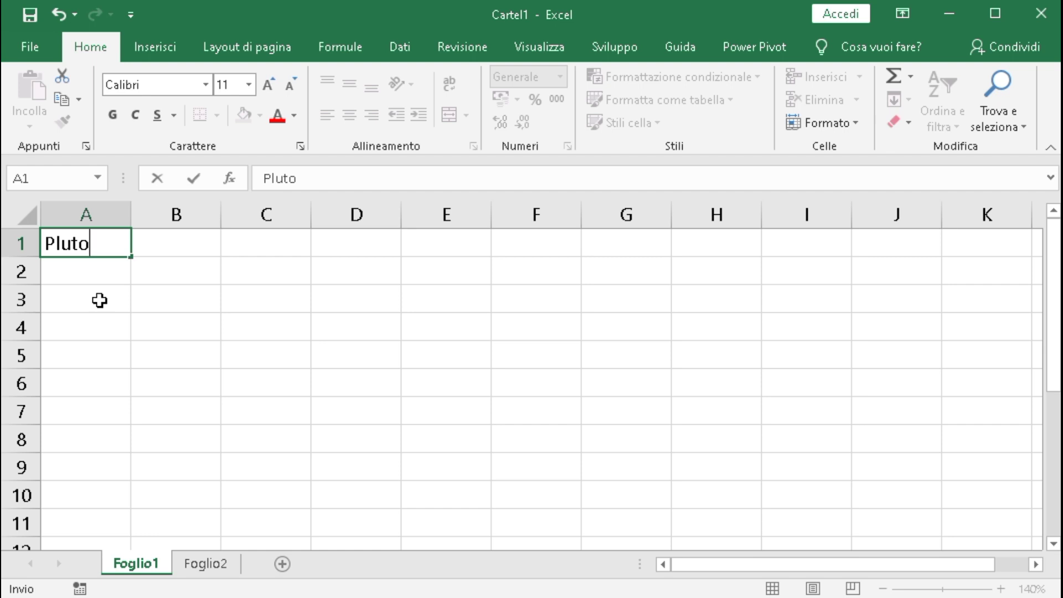
pyautogui.press('Return')
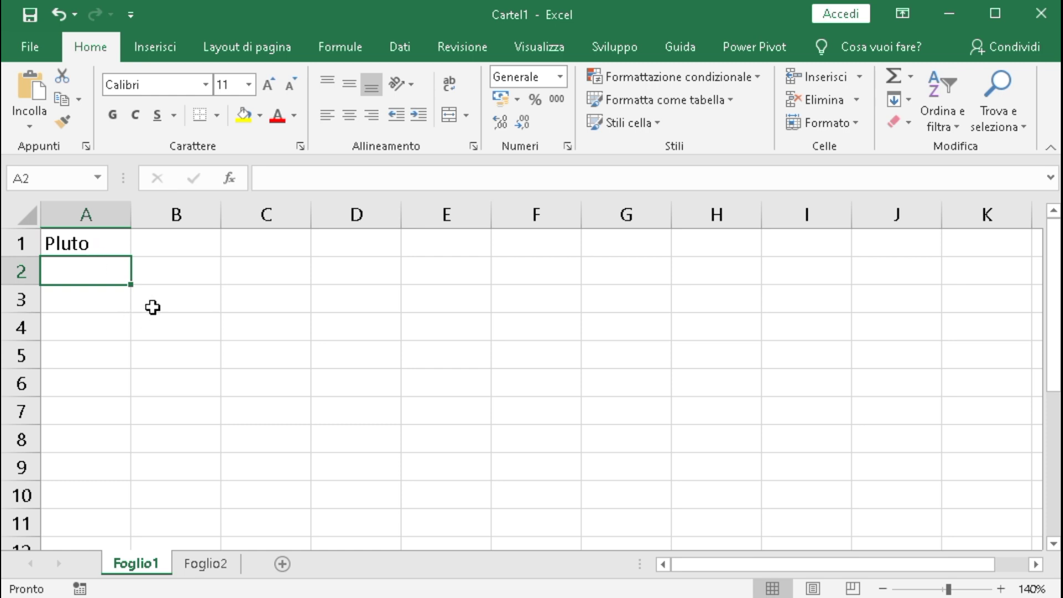
pyautogui.click(87, 243)
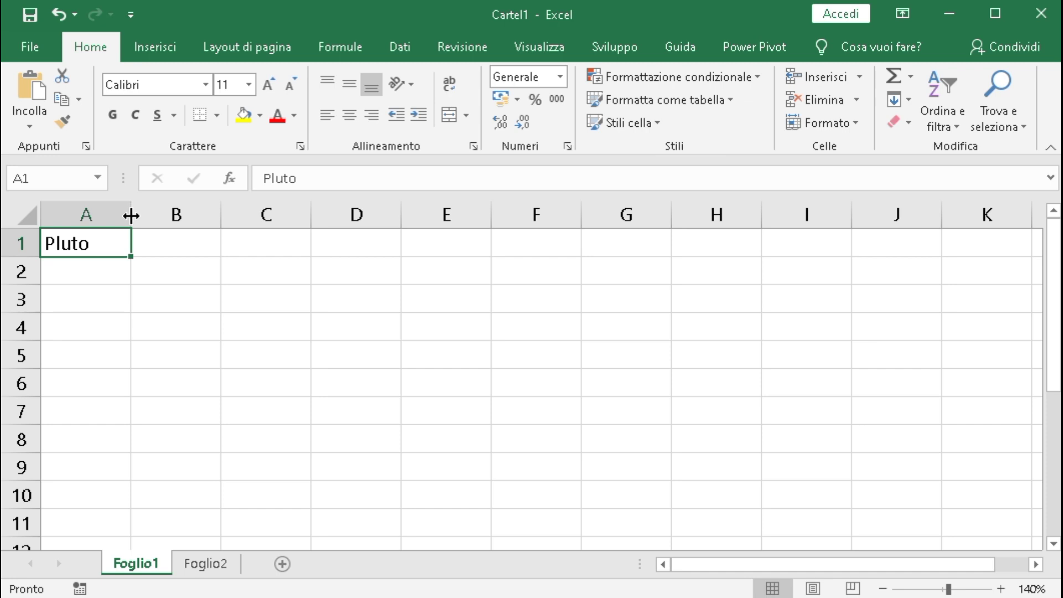
# - Widen column A, then column C, on Foglio1, leaving 'Pluto' in A1
pyautogui.moveTo(131, 215)
pyautogui.mouseDown()
pyautogui.moveTo(177, 216)
pyautogui.moveTo(106, 227)
pyautogui.moveTo(190, 237)
pyautogui.moveTo(149, 237)
pyautogui.moveTo(180, 237)
pyautogui.moveTo(161, 241)
pyautogui.mouseUp()
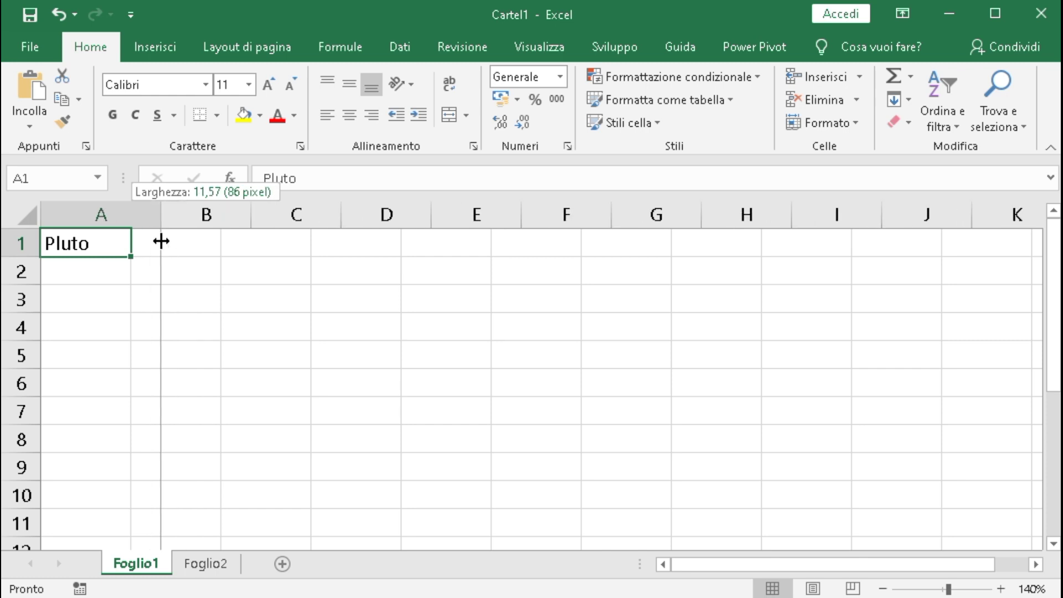
pyautogui.moveTo(161, 242); pyautogui.dragTo(161, 242)
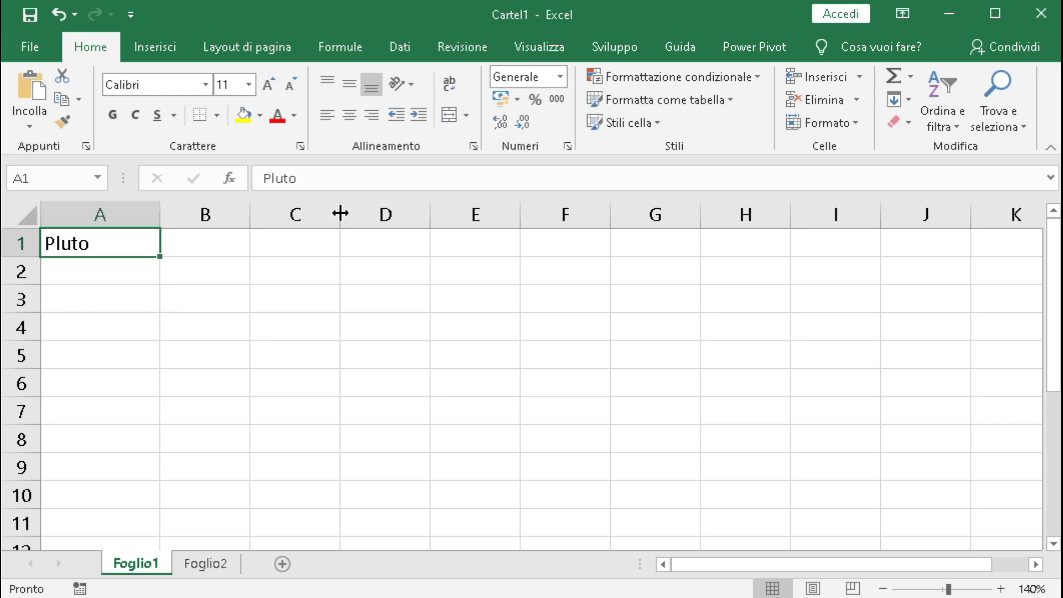
pyautogui.moveTo(339, 214); pyautogui.dragTo(404, 213)
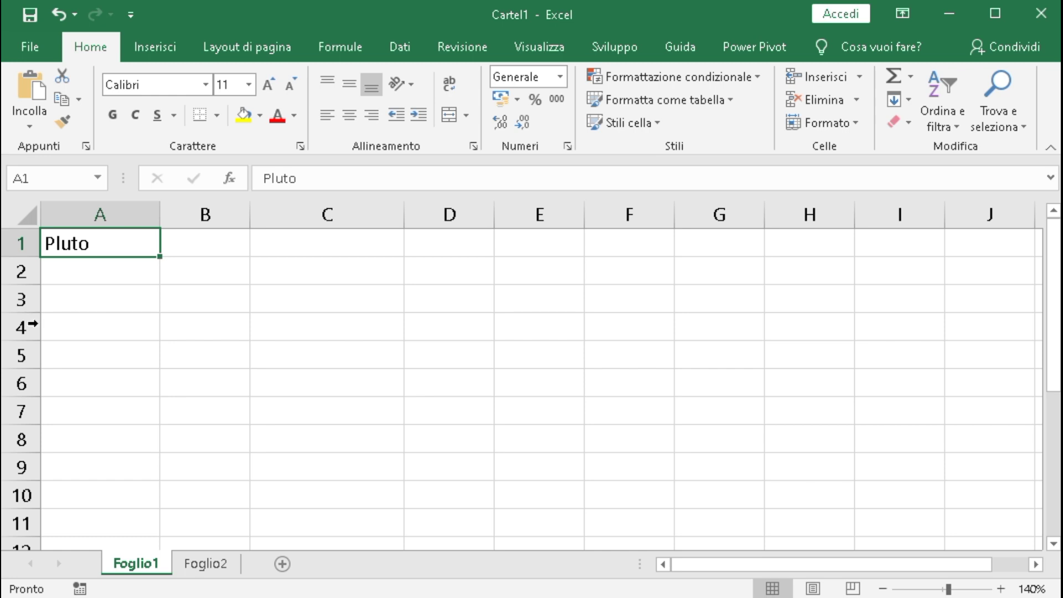
pyautogui.moveTo(24, 284)
pyautogui.mouseDown()
pyautogui.moveTo(25, 297)
pyautogui.moveTo(24, 284)
pyautogui.mouseUp()
pyautogui.click(316, 247)
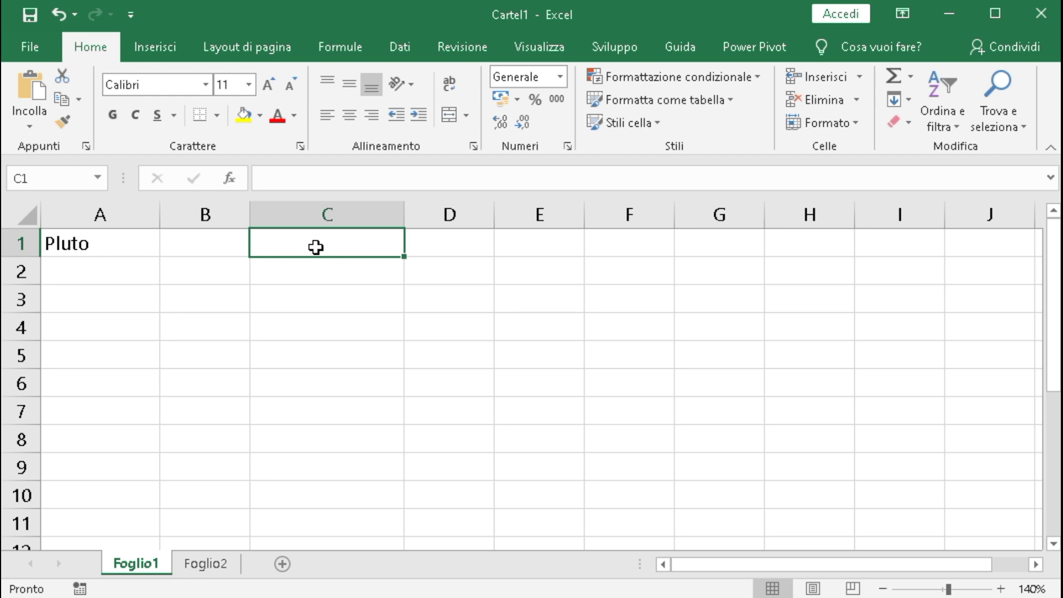
# - Enter 75 in cell C1 and 125 in cell C2
pyautogui.write('75')
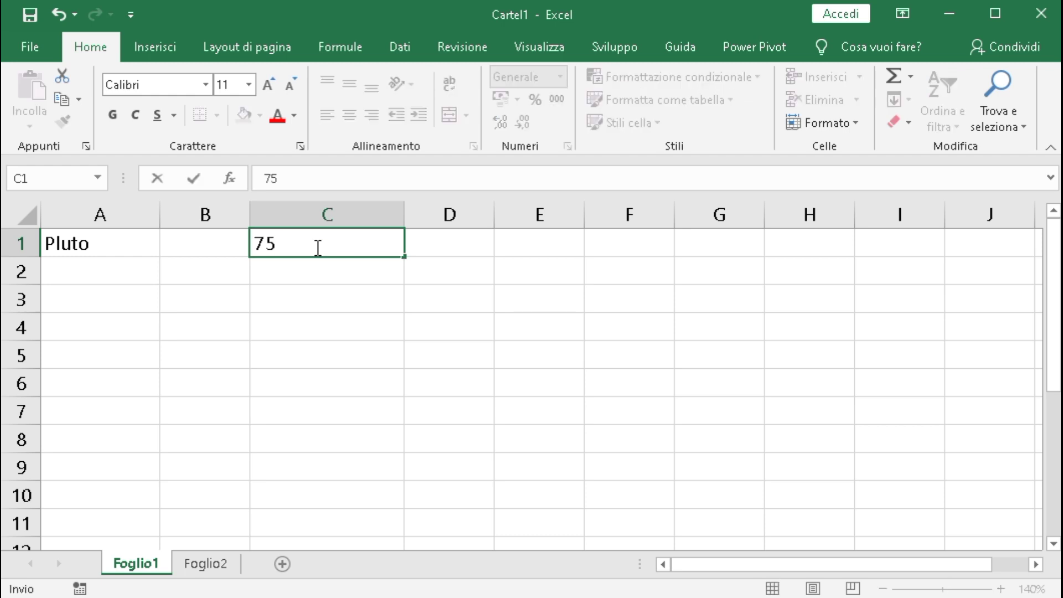
pyautogui.press('Return')
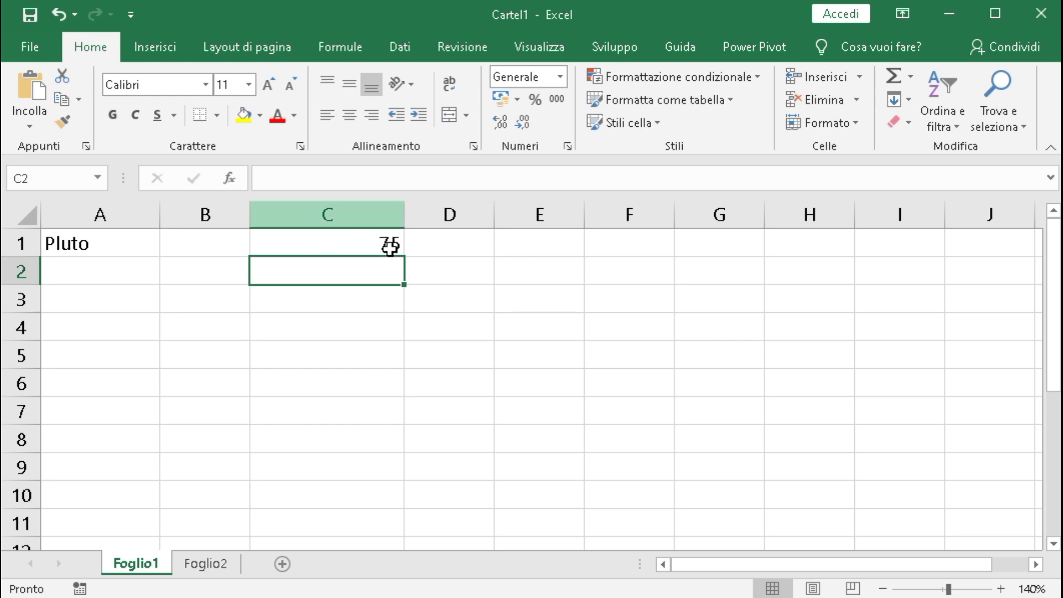
pyautogui.write('1')
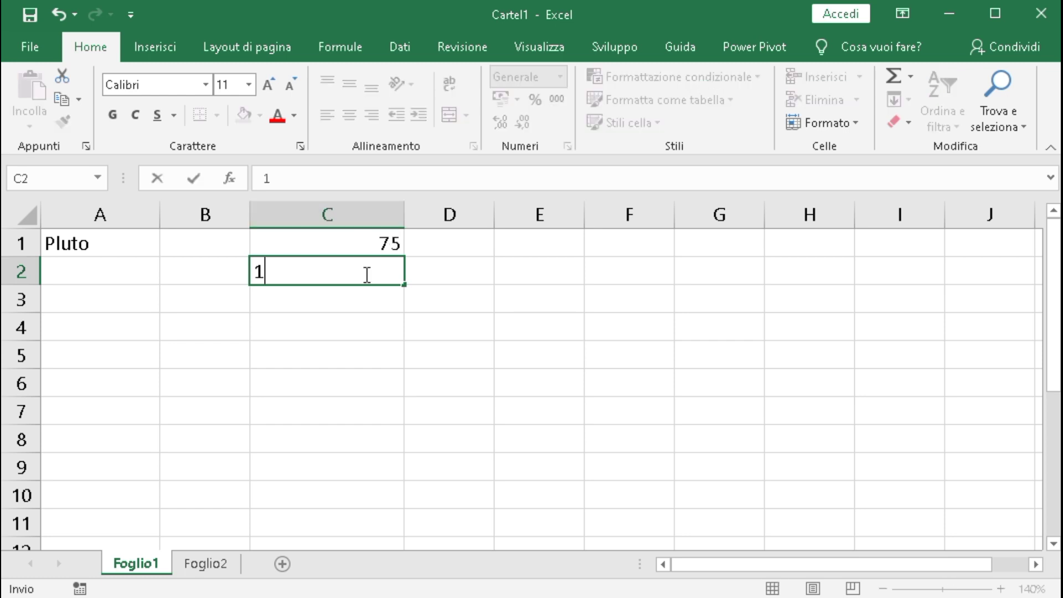
pyautogui.write('25')
pyautogui.press('Return')
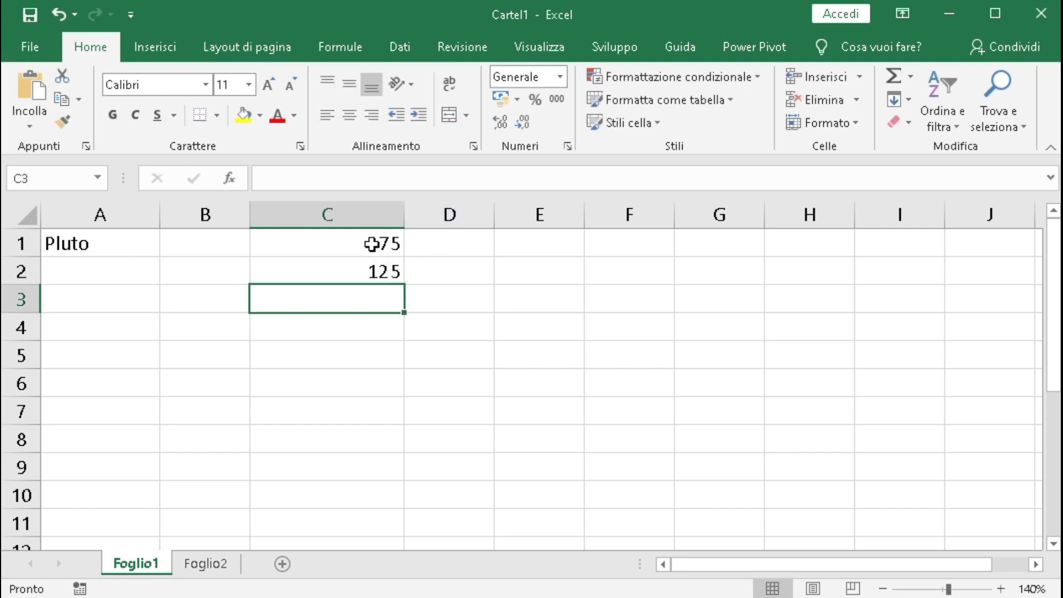